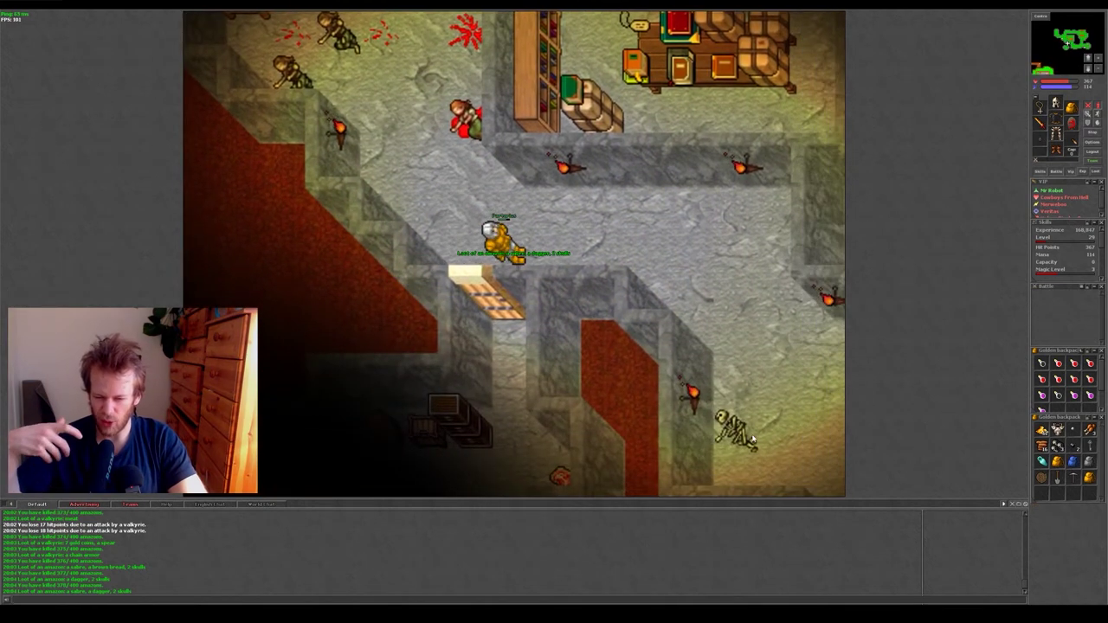
- Walk east through the cave, try moving a heavy floor object, and attack the nearby amazon
click(752, 434)
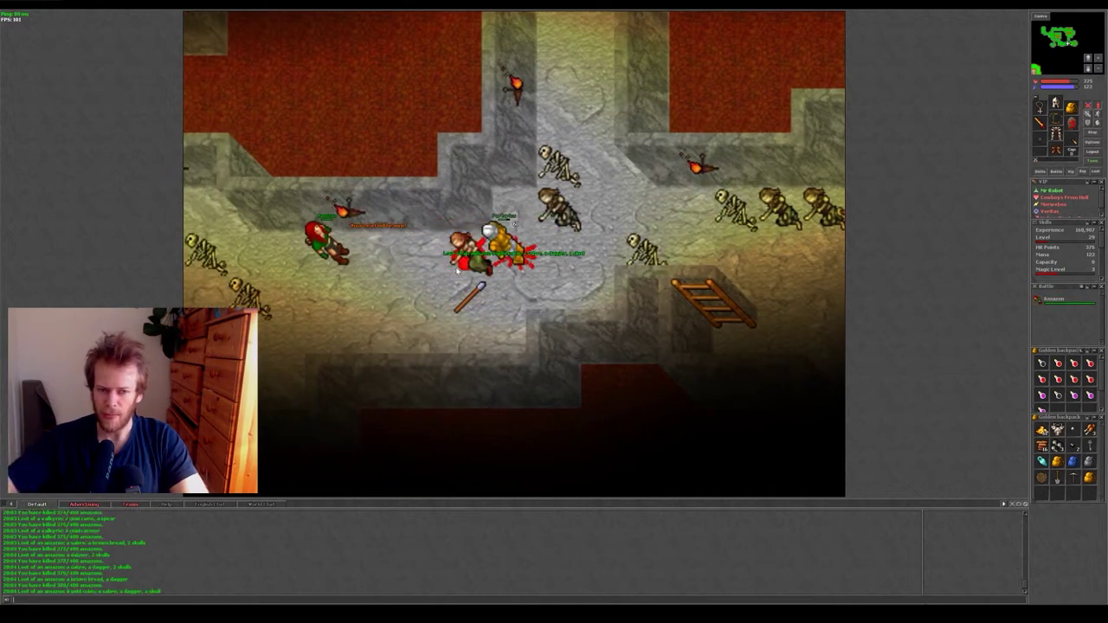
drag(485, 259, 1054, 493)
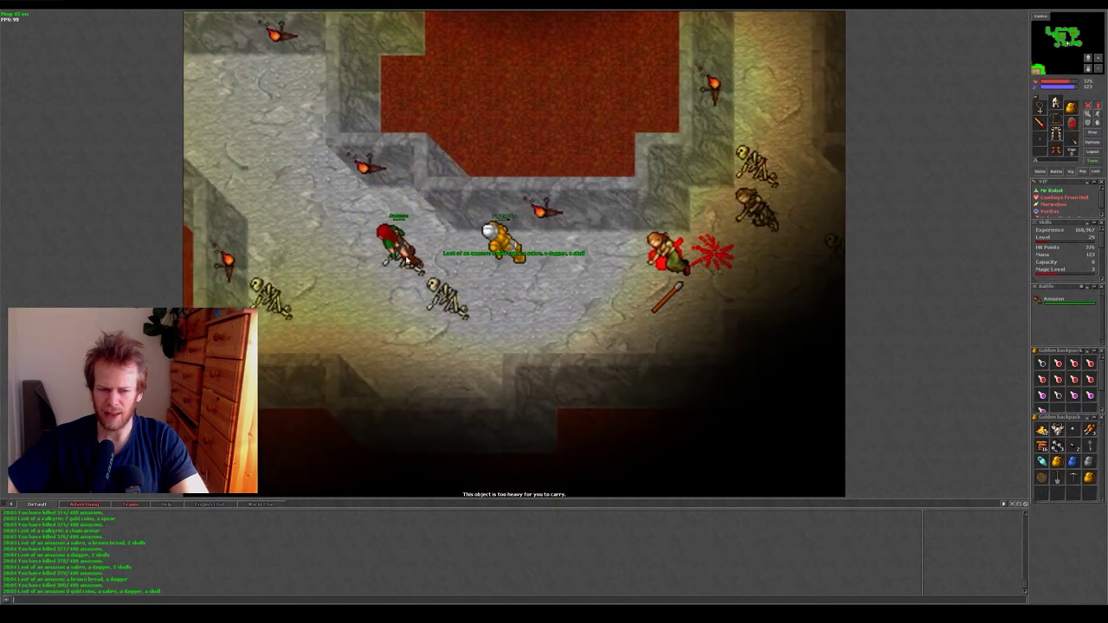
click(372, 243)
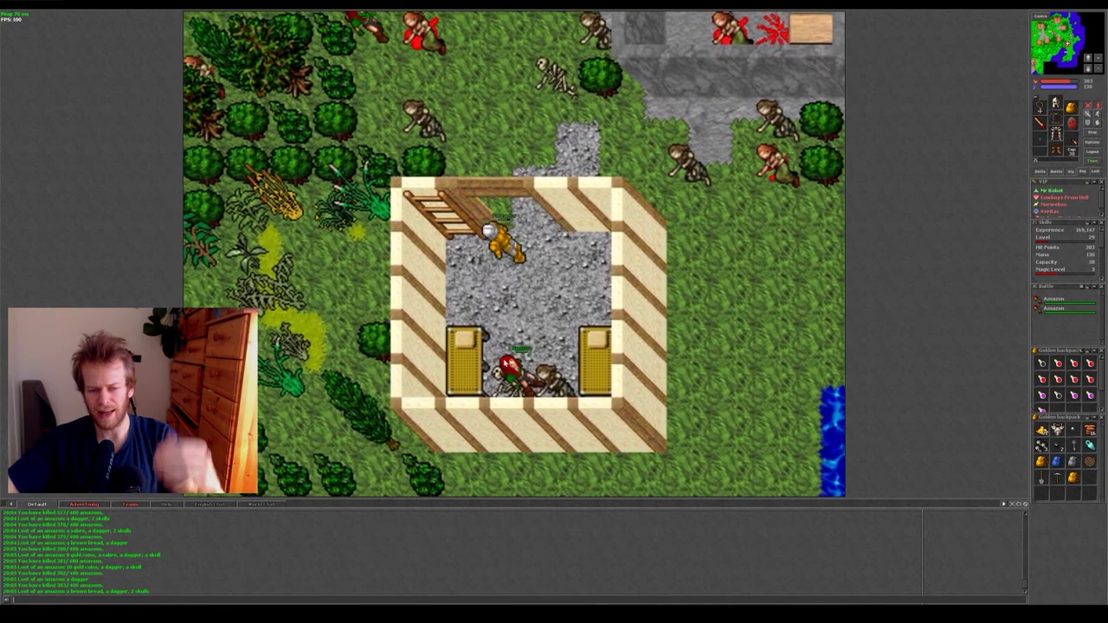
- Set the amazon inside the wooden house as the attack target
click(545, 286)
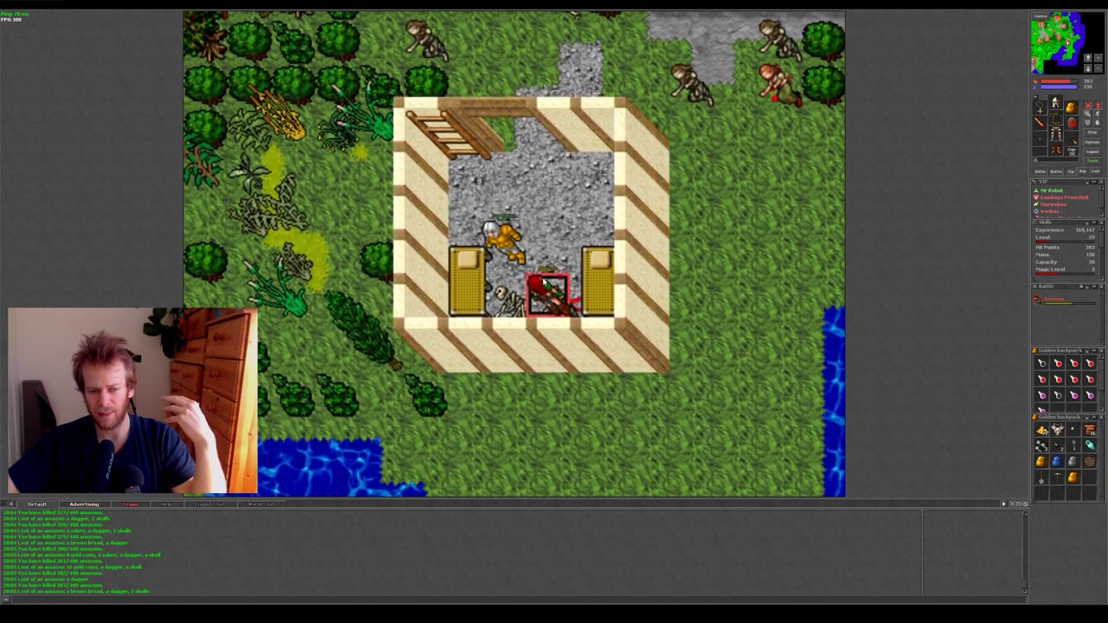